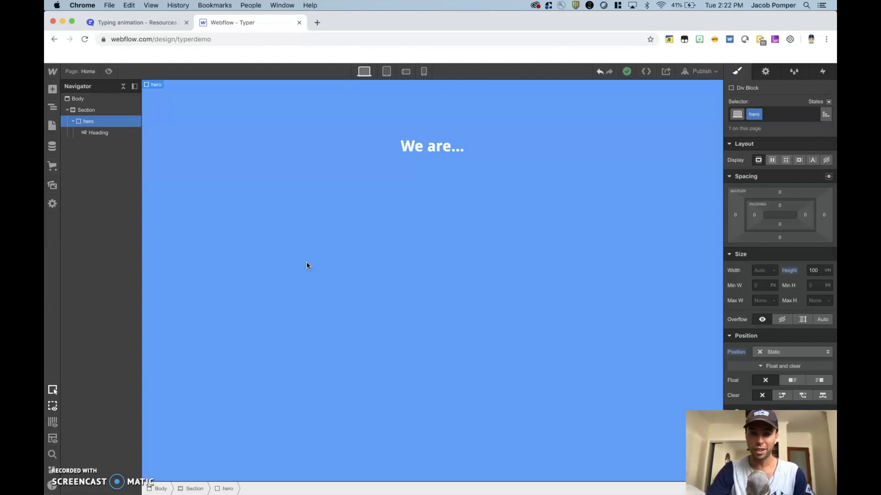
Step: Add a Div Block inside the hero div, alongside the "We are..." heading
click(428, 147)
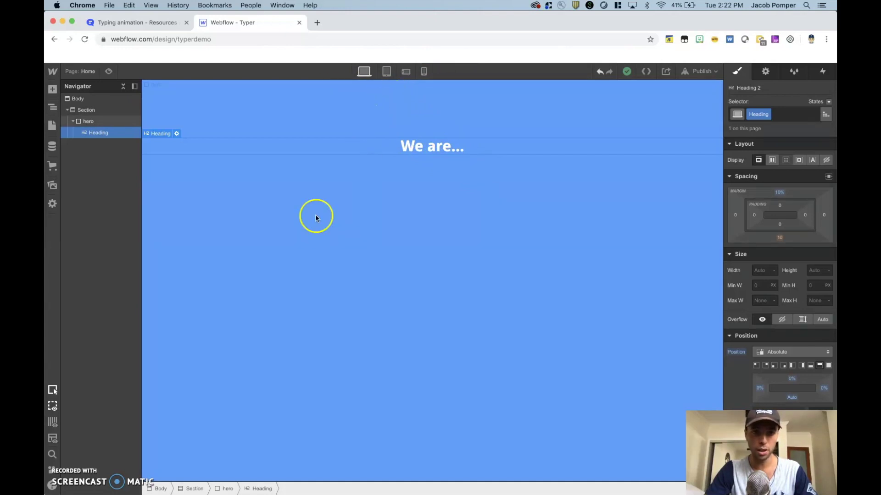
click(348, 211)
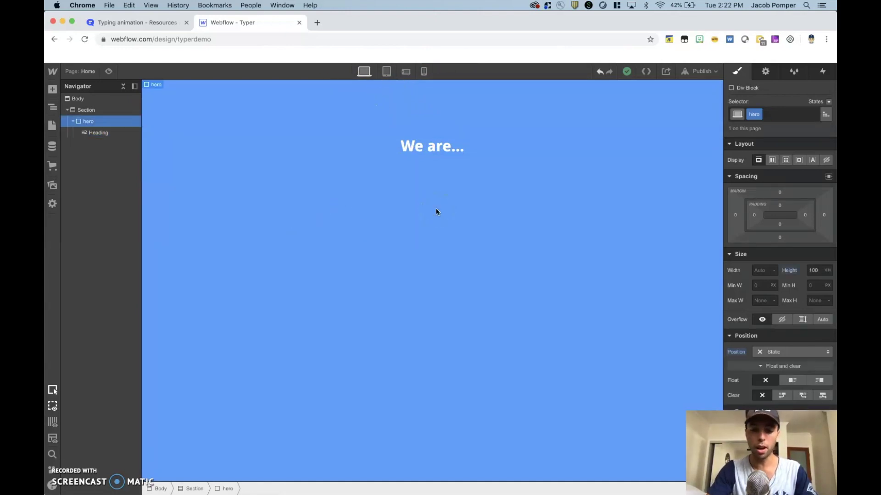
key(super+e)
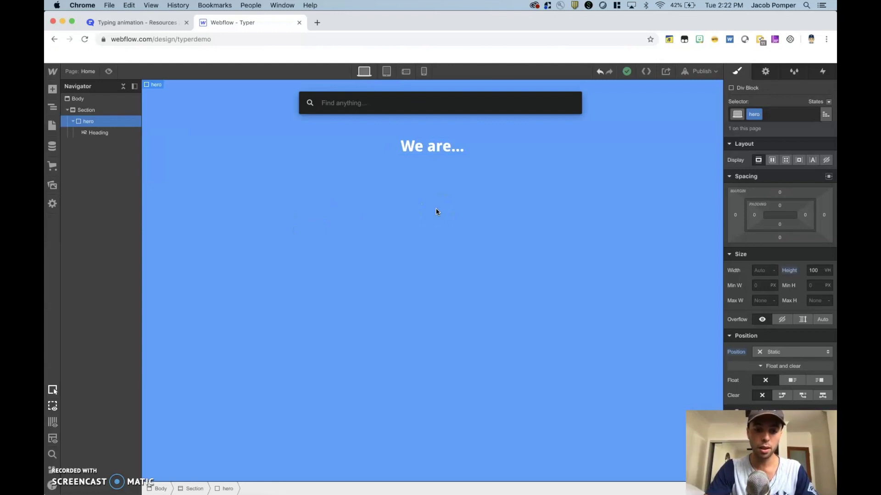
text(div)
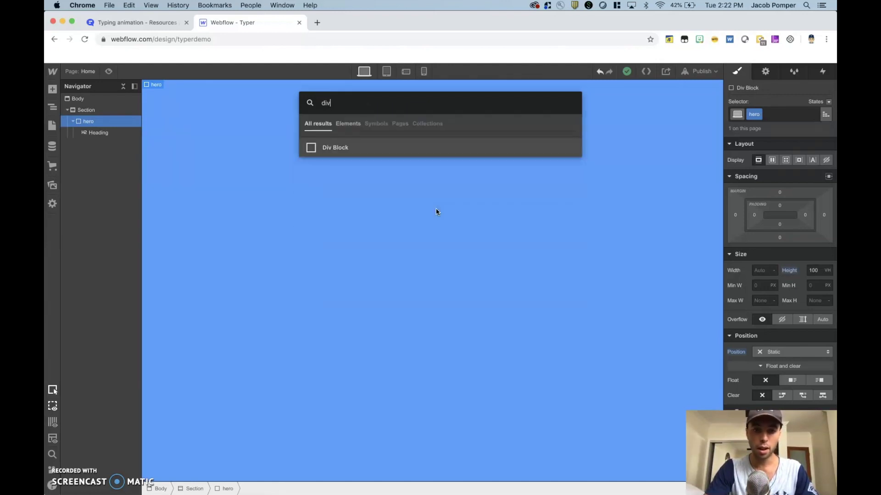
key(Return)
Step: Set the hero div to a horizontal flex layout with its children centered by both align and justify
click(352, 240)
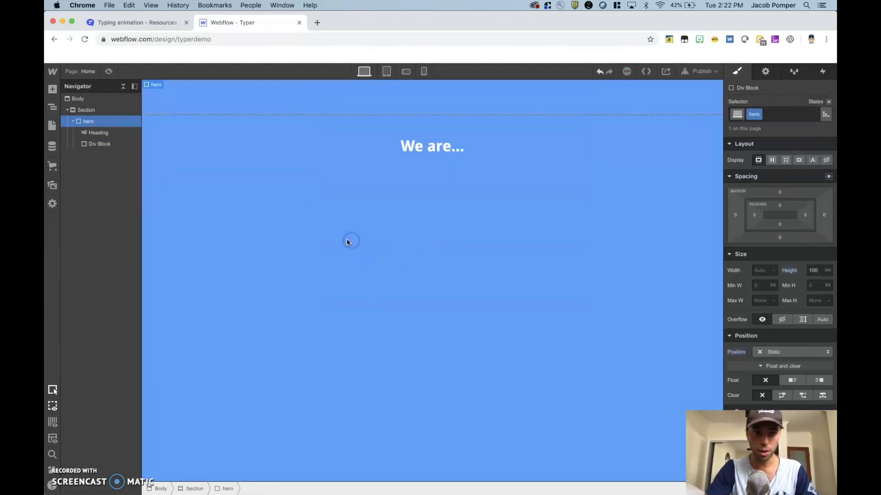
click(771, 160)
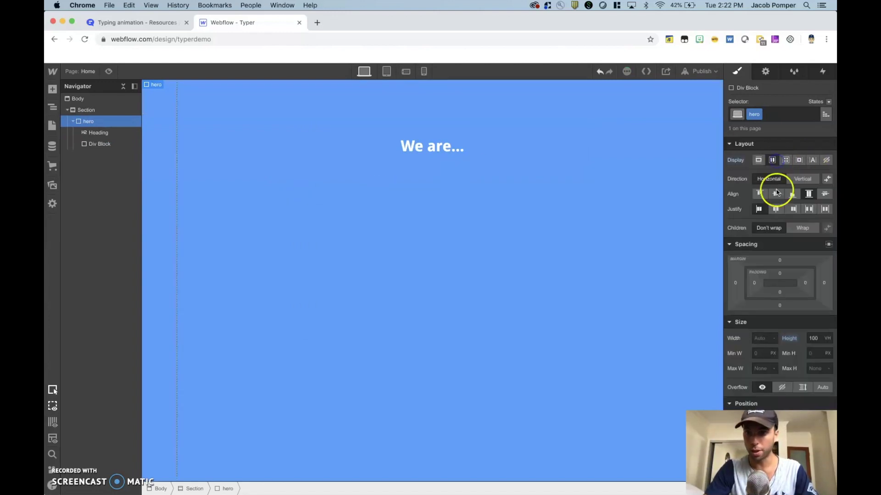
click(775, 209)
Step: Give the new Div Block inside hero the class typed-text
click(417, 282)
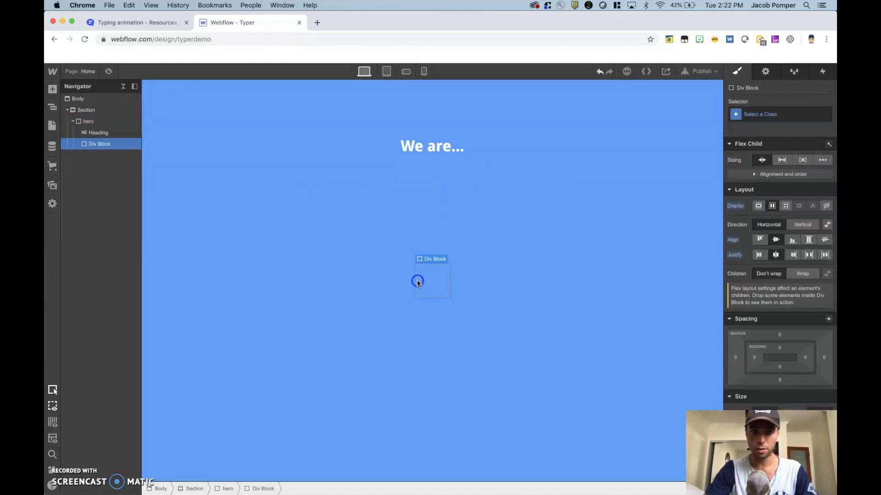
click(438, 277)
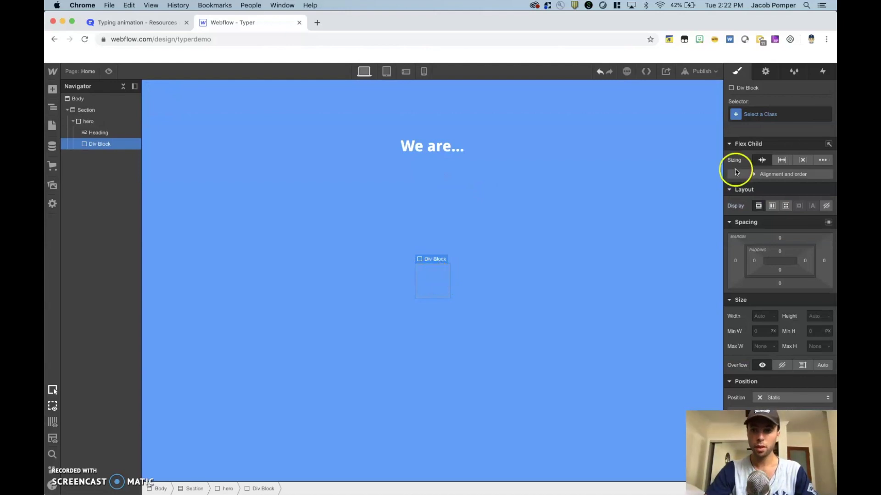
click(760, 117)
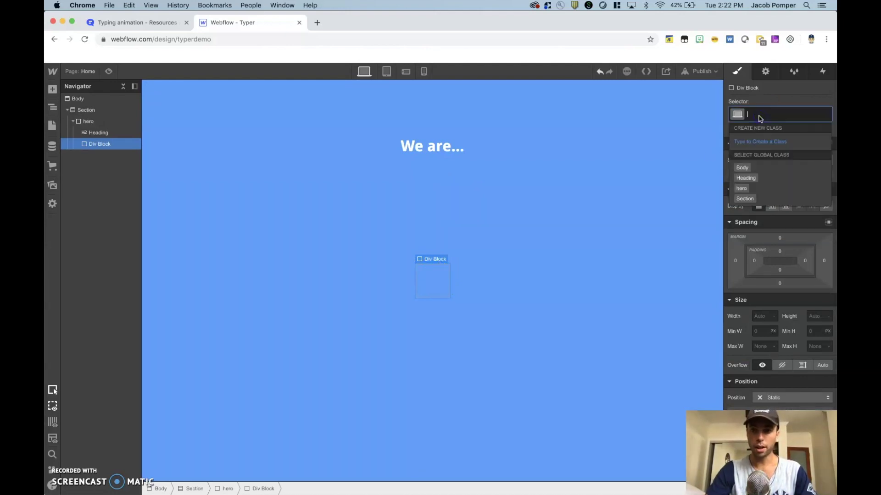
text(typed-text)
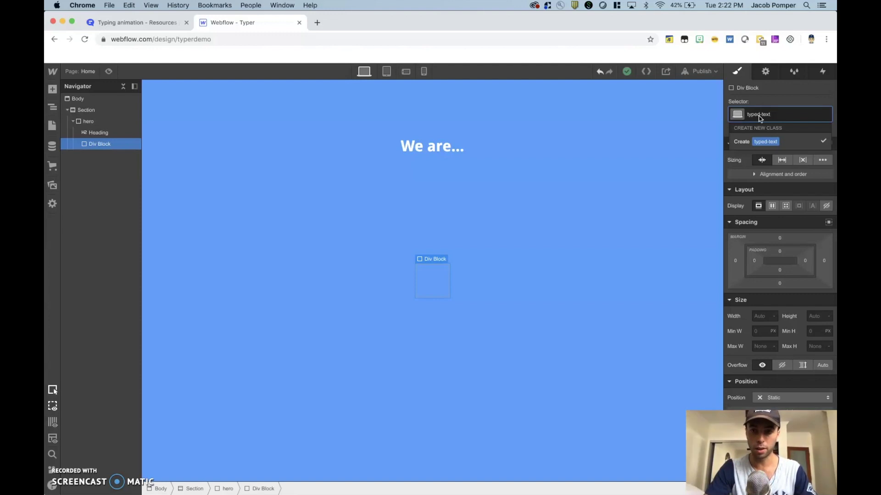
key(Return)
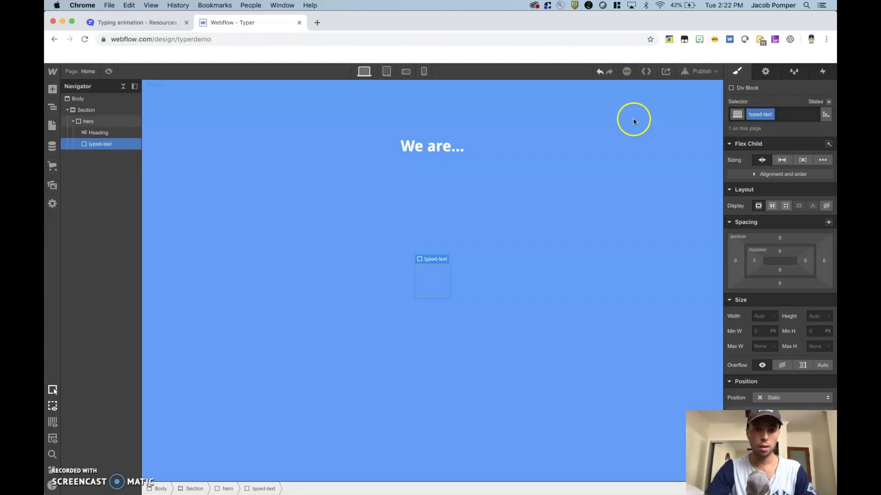
Step: Copy the complete Typed.js script code from the solution post in the Typing animation forum thread
click(164, 25)
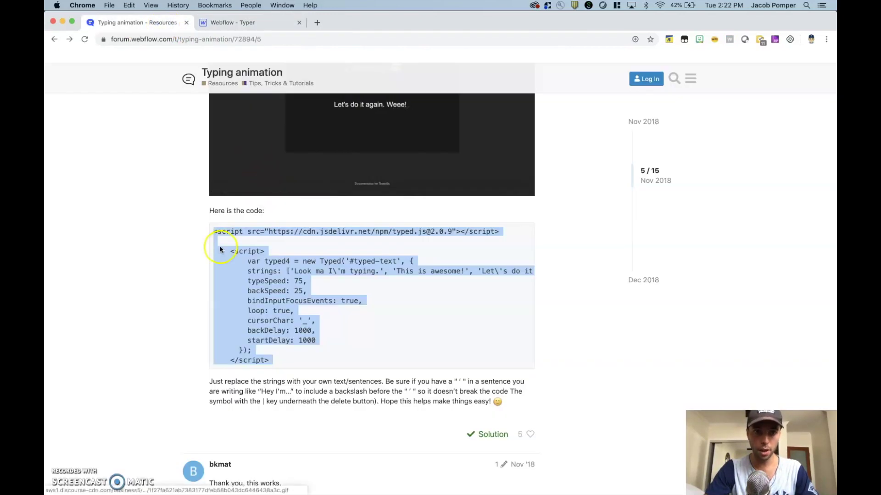
click(180, 252)
scroll(180, 252, up, 5)
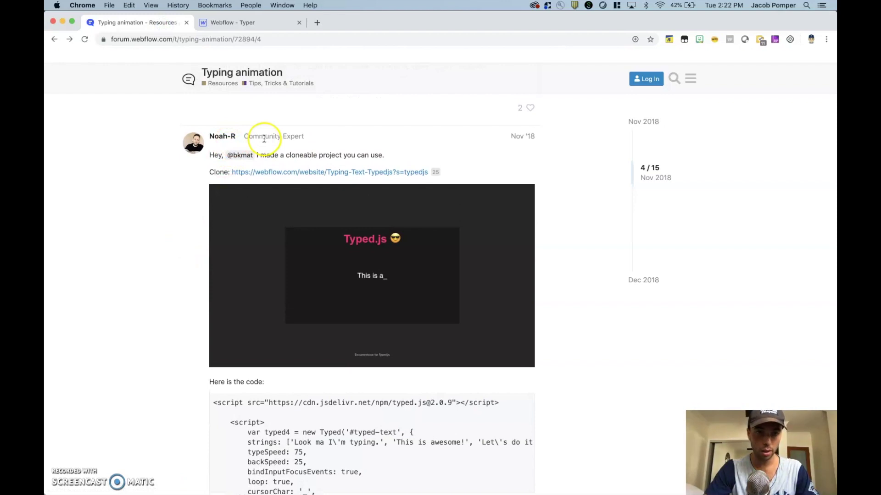
scroll(298, 140, down, 1)
scroll(297, 140, down, 2)
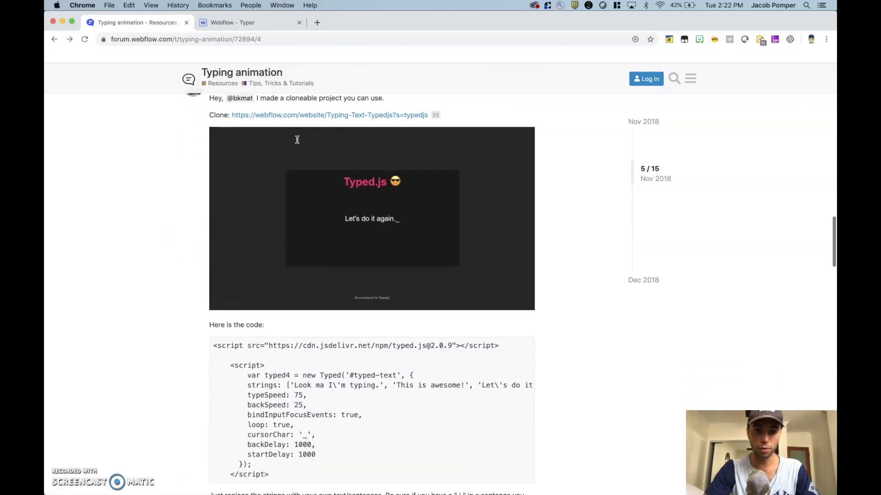
scroll(382, 182, down, 5)
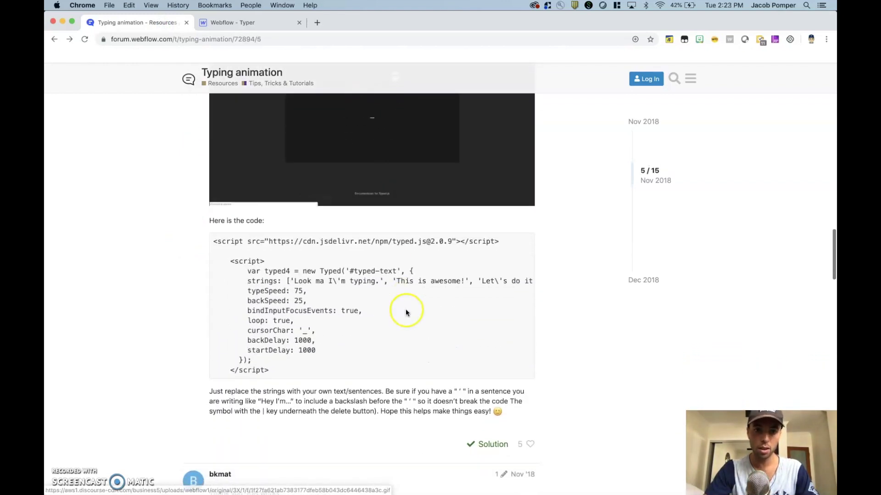
drag(330, 373, 211, 235)
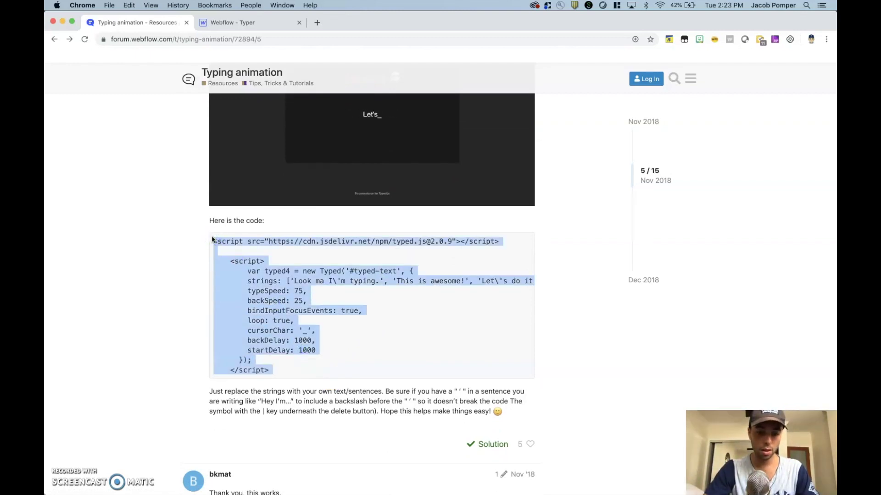
Step: Return to the Typer project in Webflow and open the custom code section of its project settings
click(254, 27)
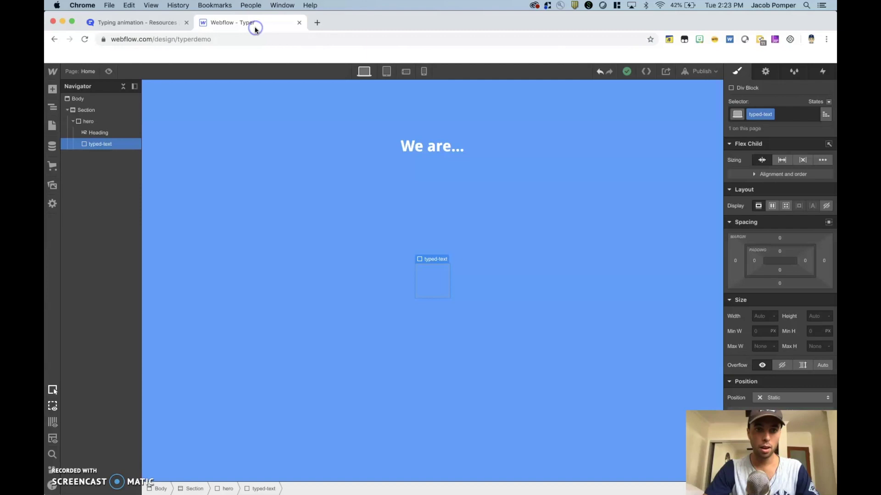
click(53, 75)
click(88, 95)
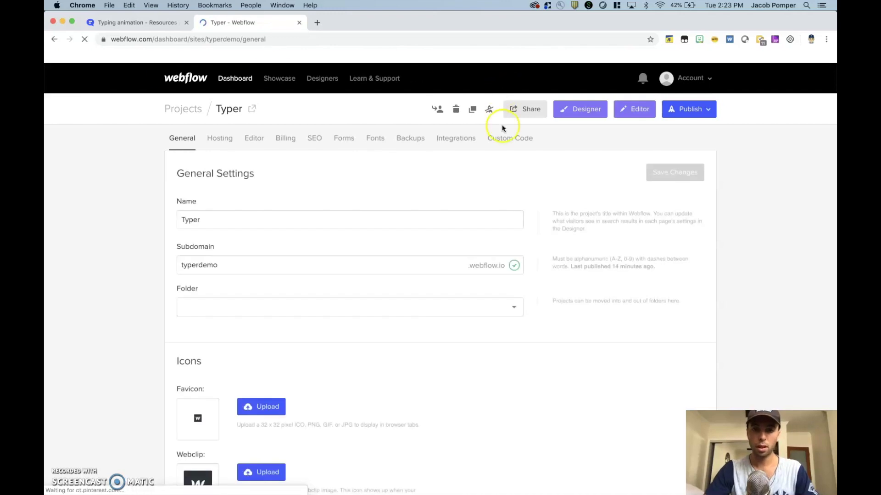
click(504, 144)
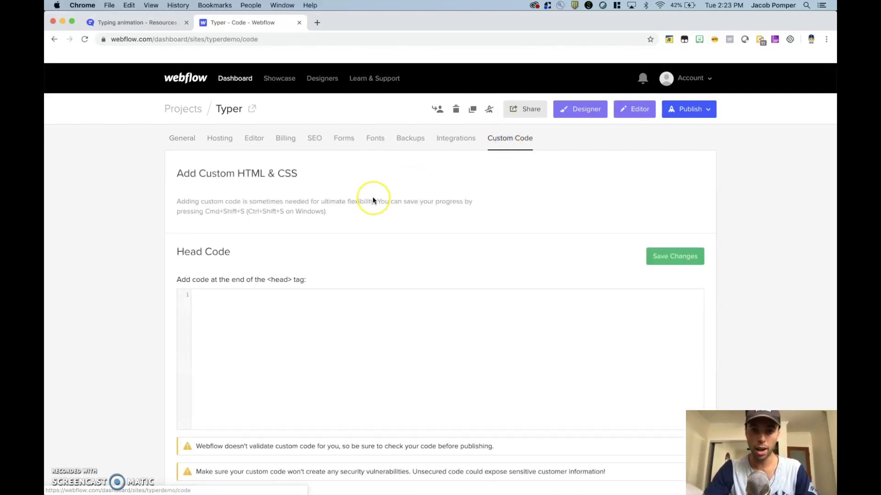
Step: Replace the existing Footer Code with the copied Typed.js script
scroll(372, 200, down, 2)
scroll(372, 201, down, 5)
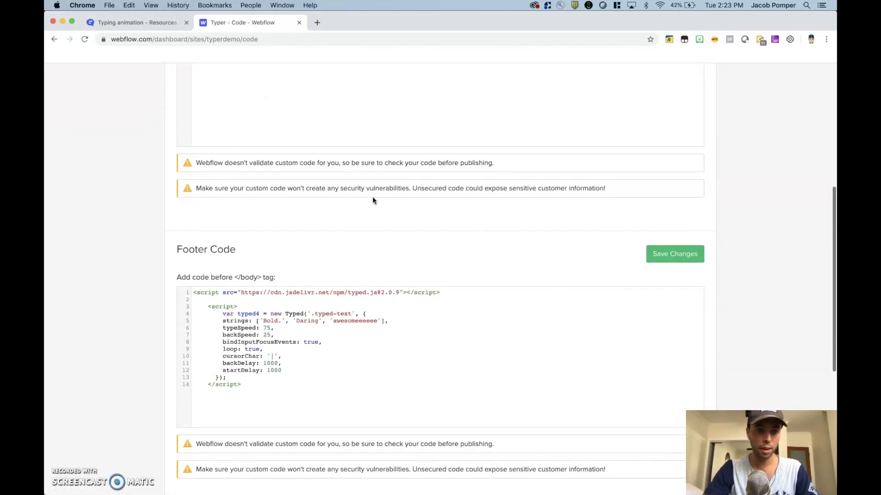
drag(310, 397, 161, 293)
key(BackSpace)
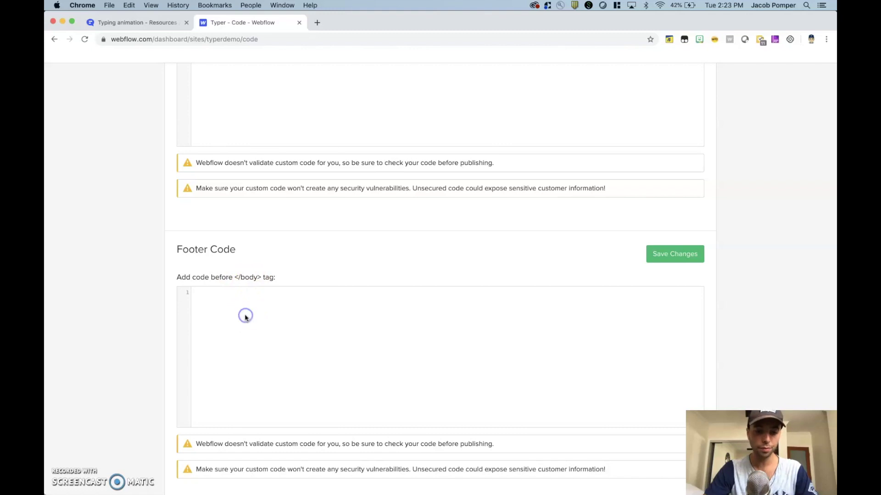
key(super+v)
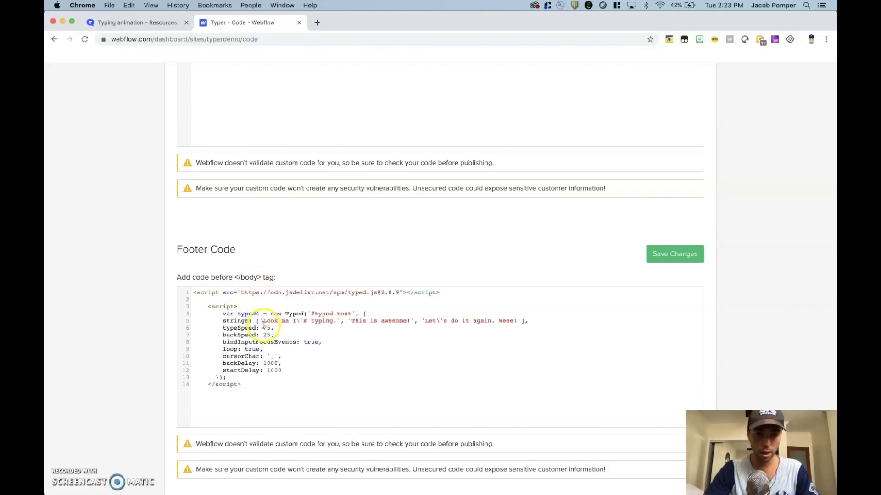
Step: Change the Typed selector in the footer script from an ID to the class '.typed-text'
click(318, 314)
drag(315, 313, 348, 314)
click(322, 314)
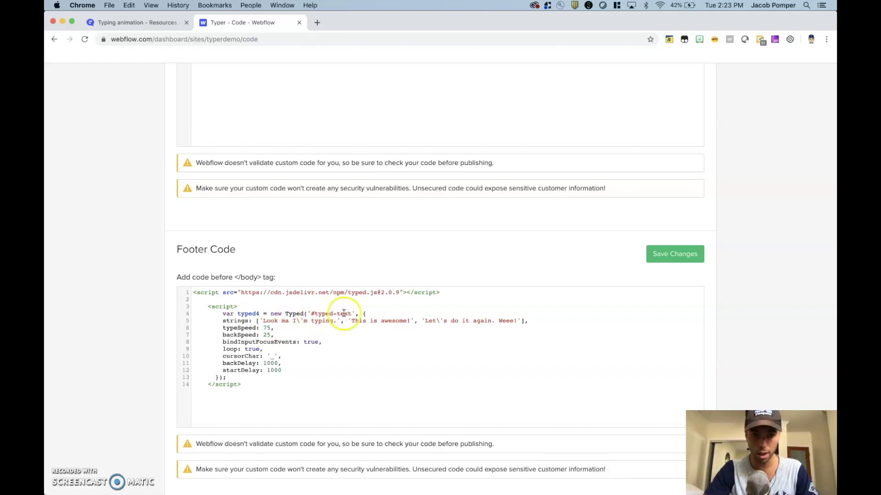
click(315, 314)
key(BackSpace)
text(.)
click(336, 314)
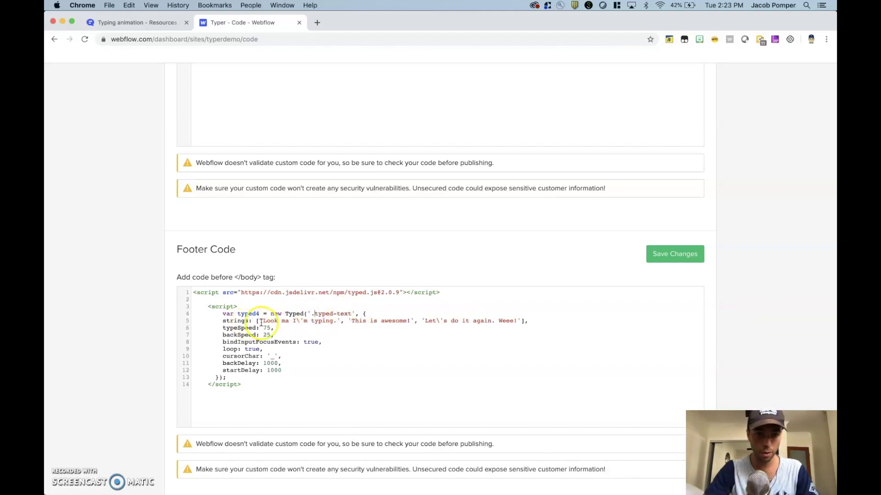
Step: Replace the three sample strings in the footer script with 'BOLD', 'DARING' and 'FIERCE'
drag(263, 321, 307, 322)
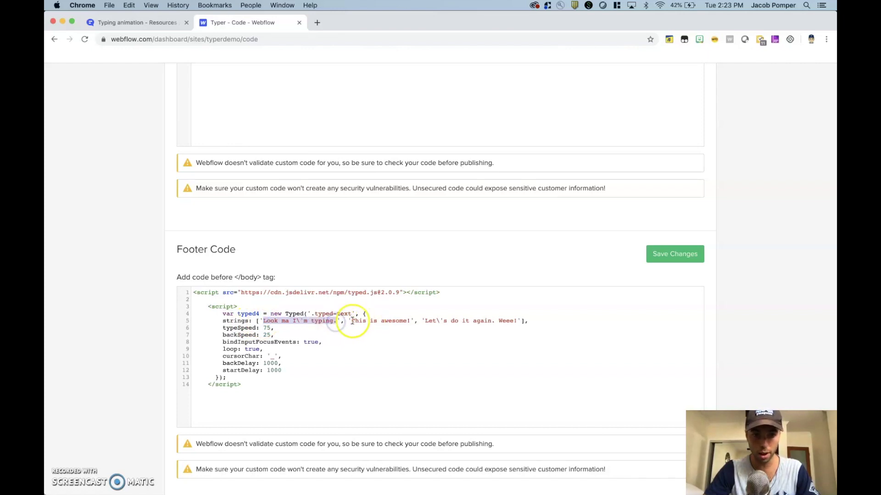
drag(351, 321, 513, 322)
click(275, 323)
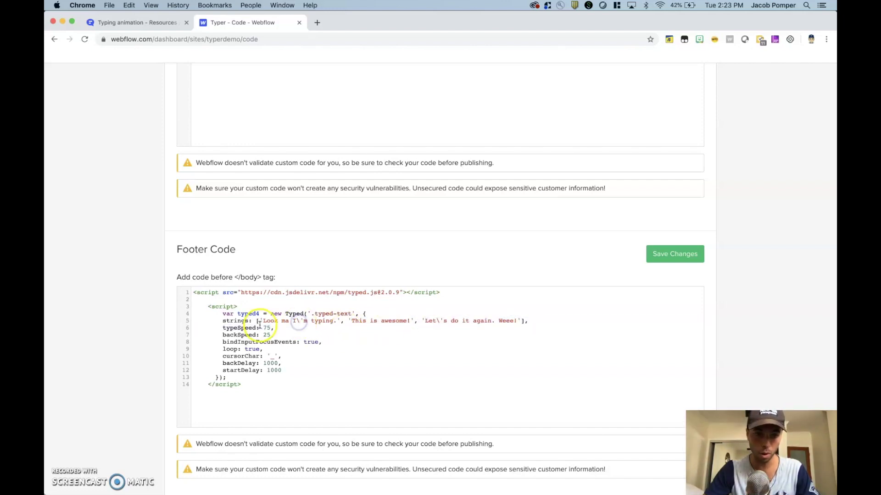
drag(262, 321, 336, 321)
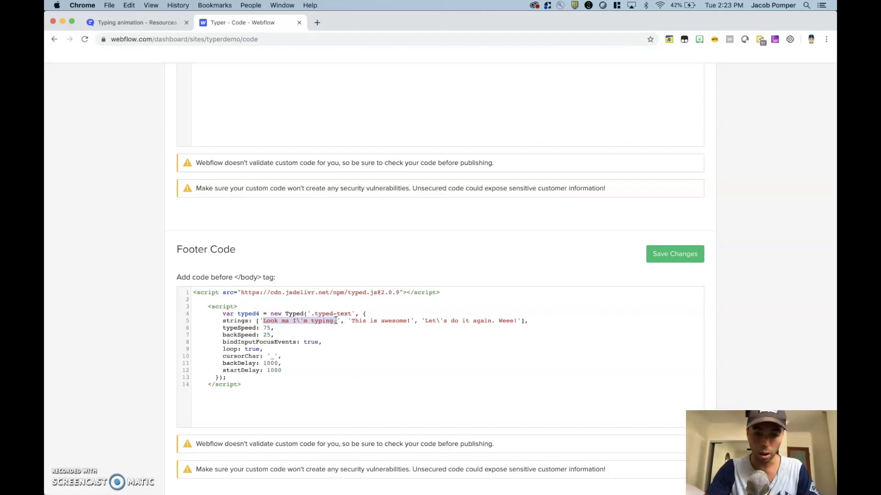
text(BOLD)
click(340, 316)
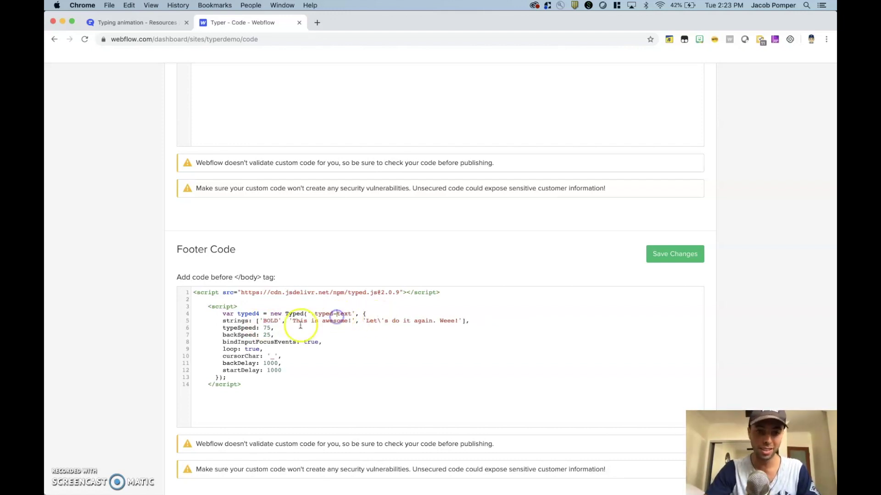
drag(293, 321, 349, 322)
text(DARING)
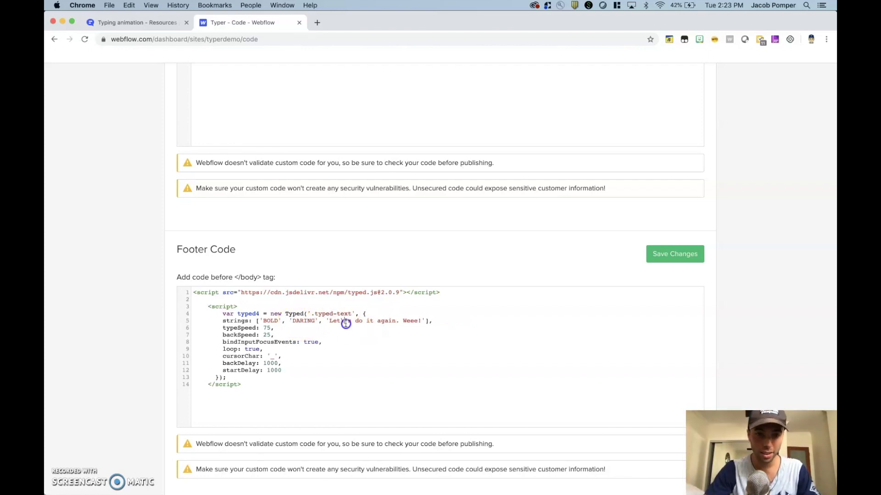
drag(329, 321, 420, 322)
text(fiie)
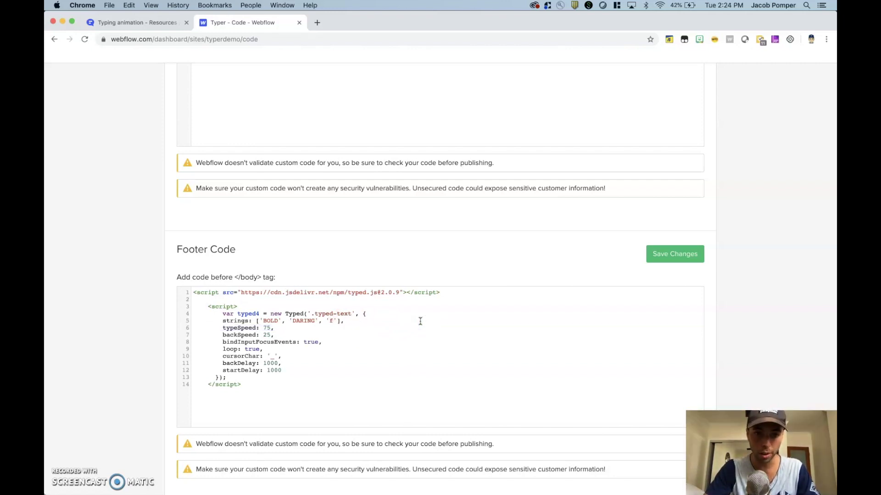
text(IER)
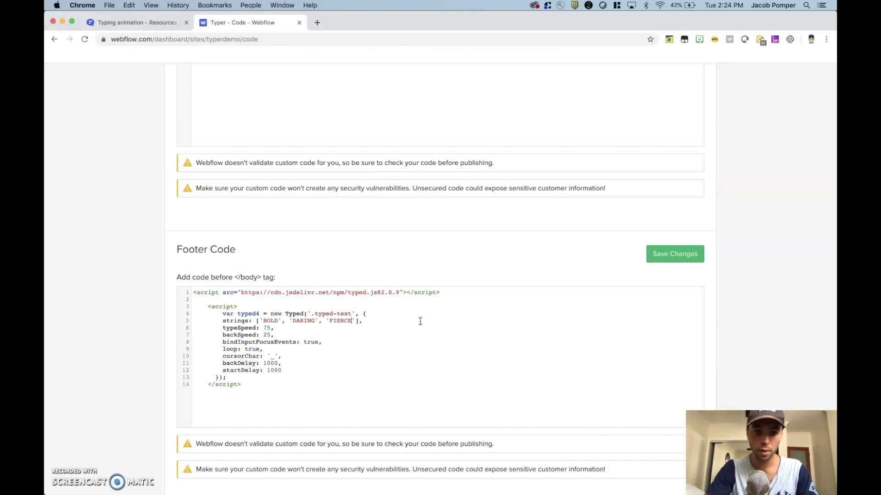
text(CE)
Step: Review the typeSpeed, backSpeed and cursorChar settings in the footer script
click(258, 329)
drag(238, 328, 258, 329)
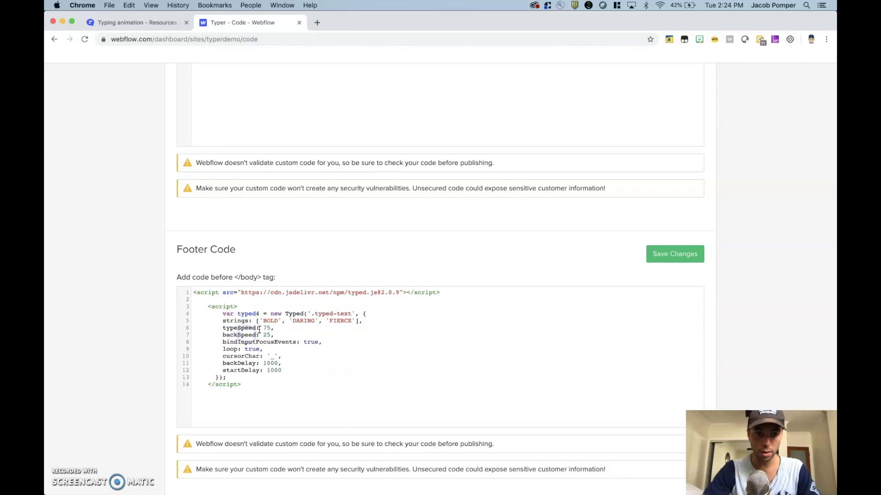
click(265, 329)
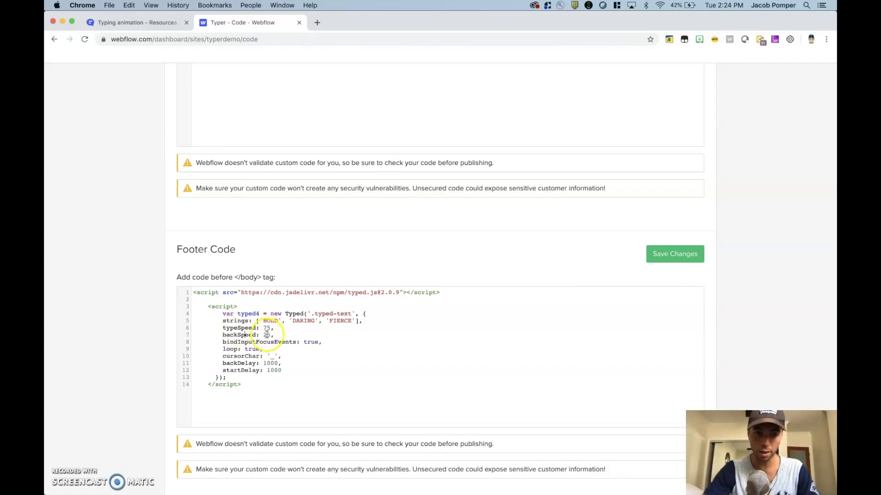
click(264, 336)
click(274, 358)
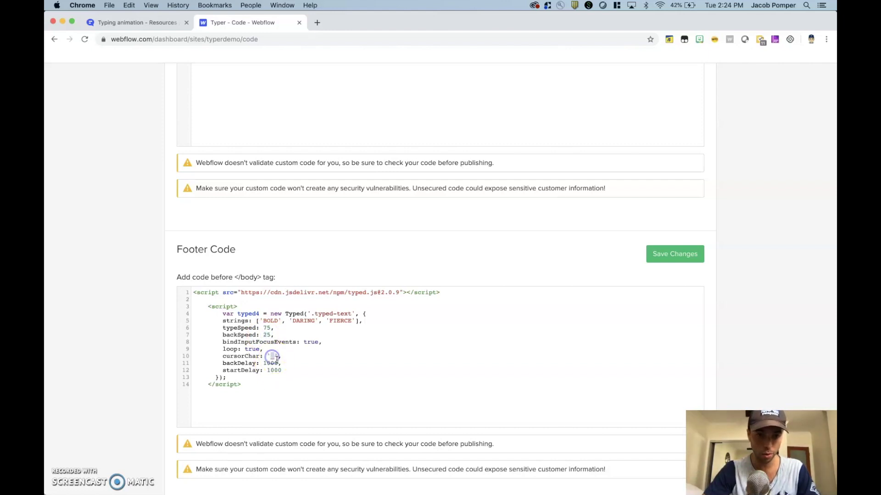
click(274, 359)
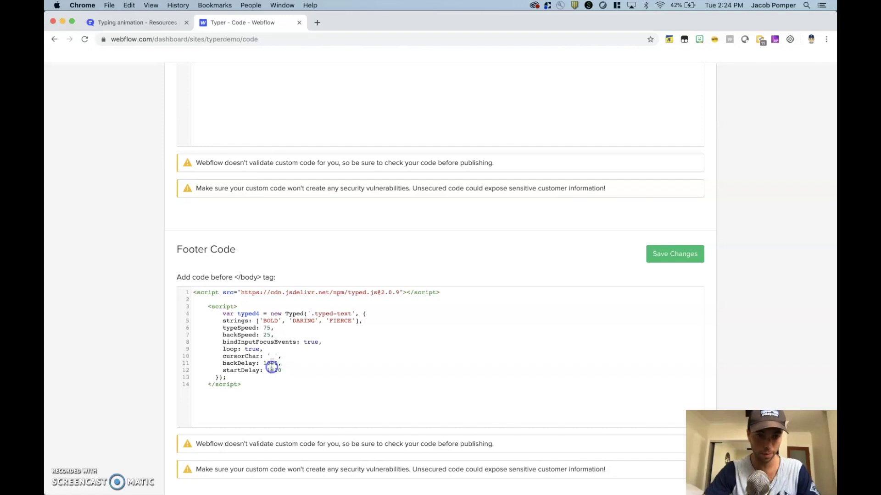
Step: Save the footer code changes in the project's custom code settings and open the site in the Designer
double_click(271, 363)
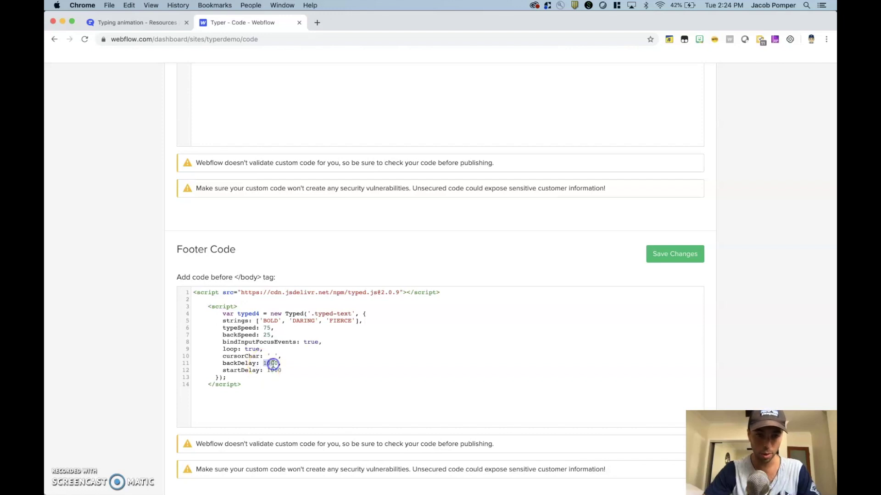
click(676, 256)
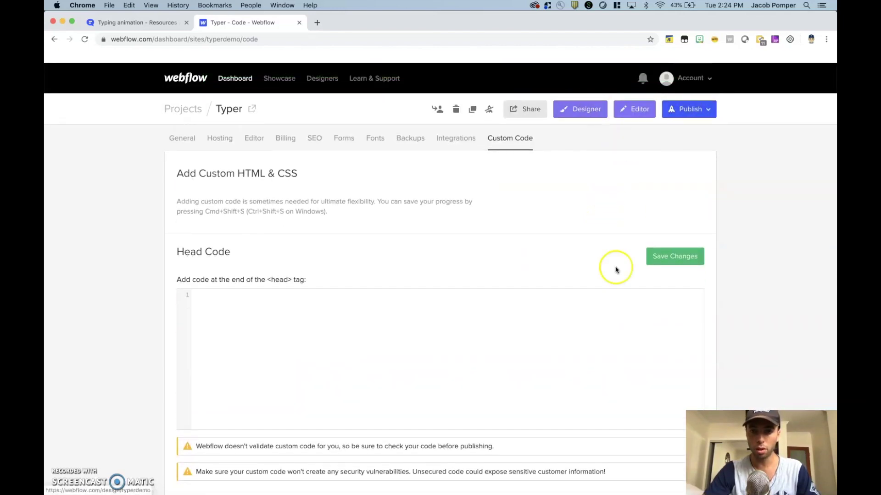
scroll(540, 298, down, 5)
scroll(392, 335, up, 5)
click(592, 115)
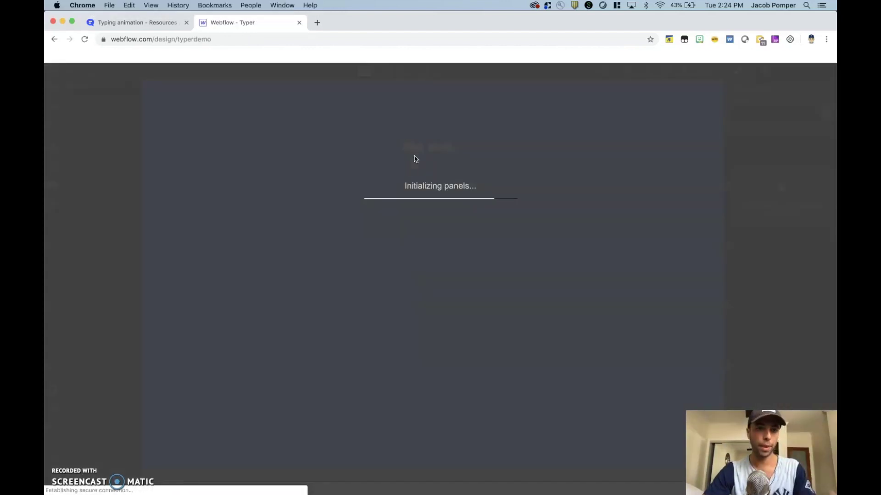
Step: Publish the site to typerdemo.webflow.io and open the live page to check the typing animation
key(super+shift+p)
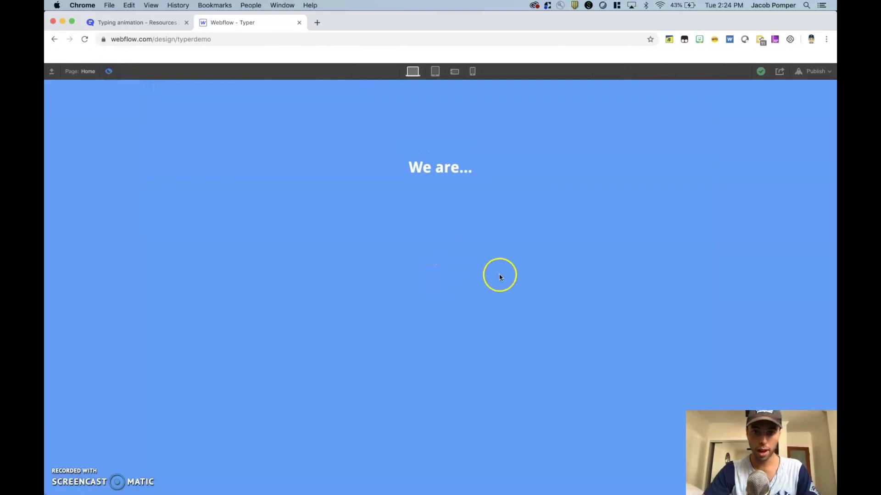
click(113, 76)
click(698, 71)
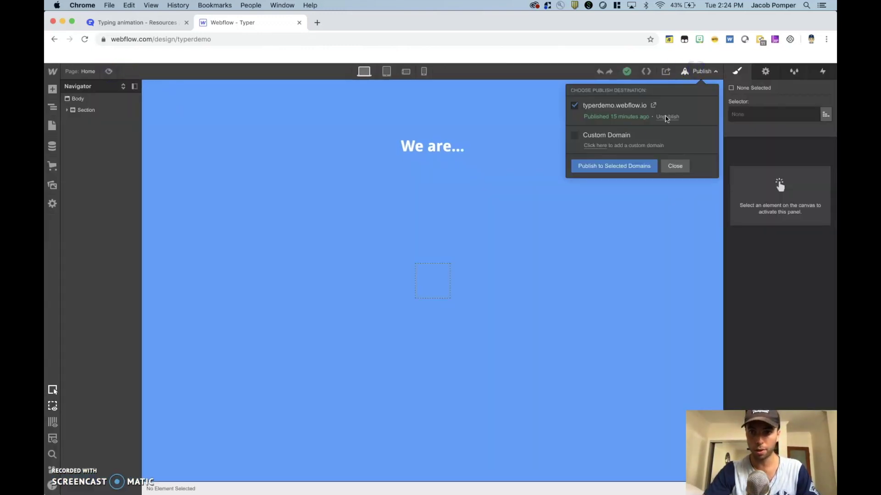
click(630, 167)
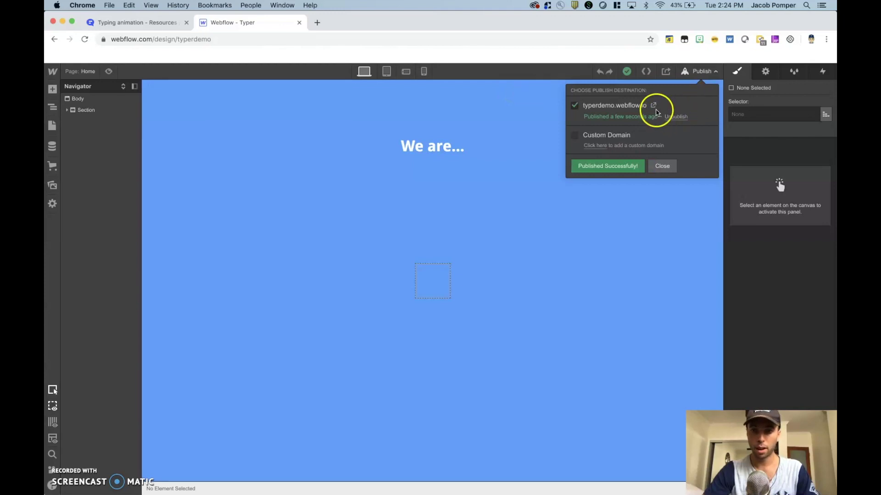
click(653, 105)
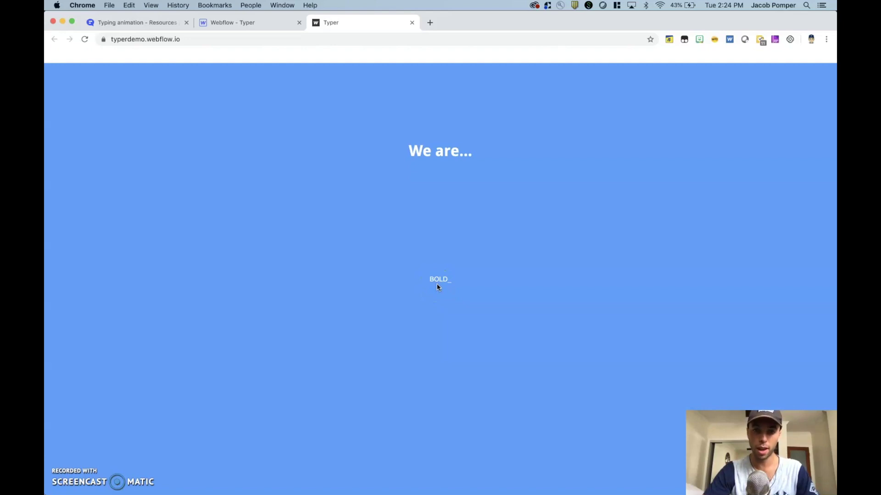
click(448, 288)
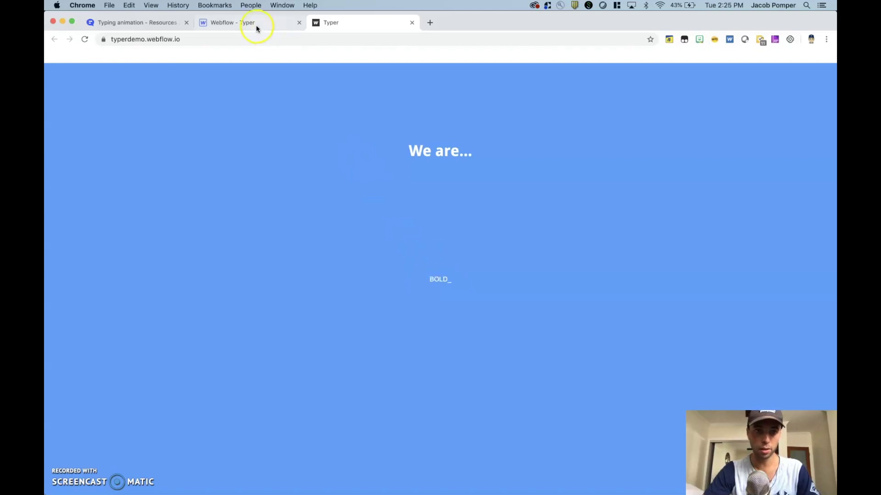
Step: Set the font size of the typed-text div in the Designer to 80 px
click(255, 23)
click(429, 288)
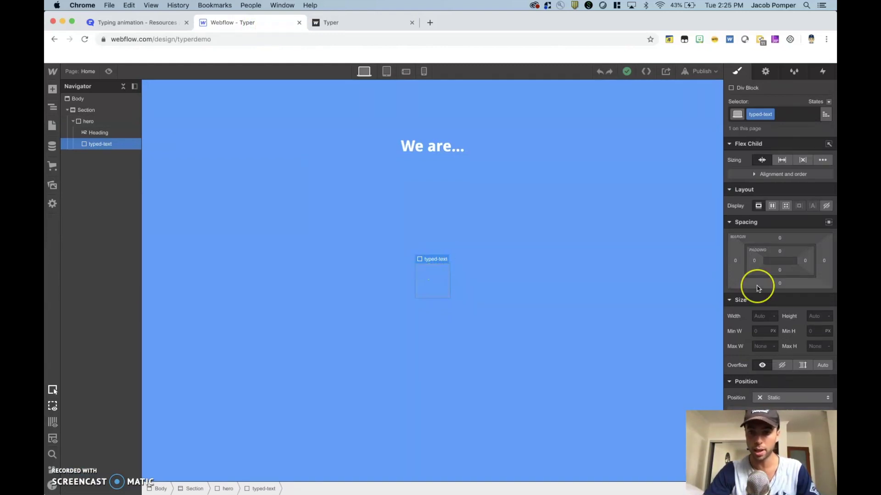
scroll(757, 287, down, 6)
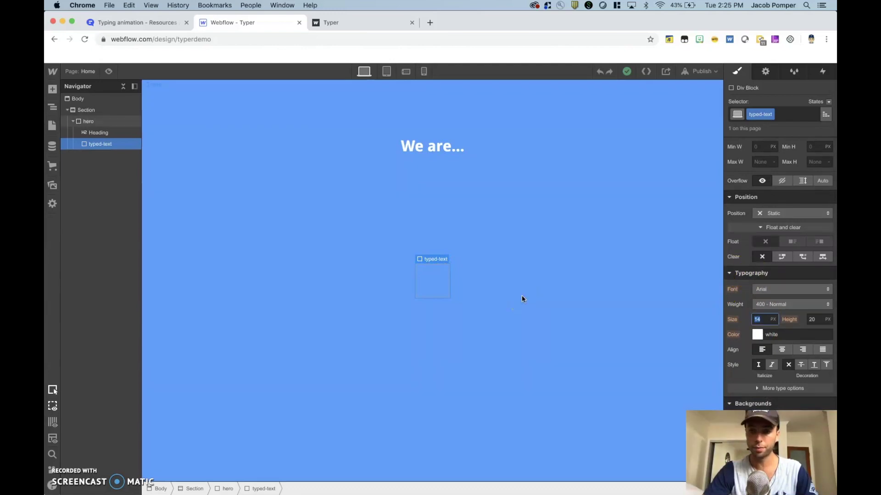
click(760, 320)
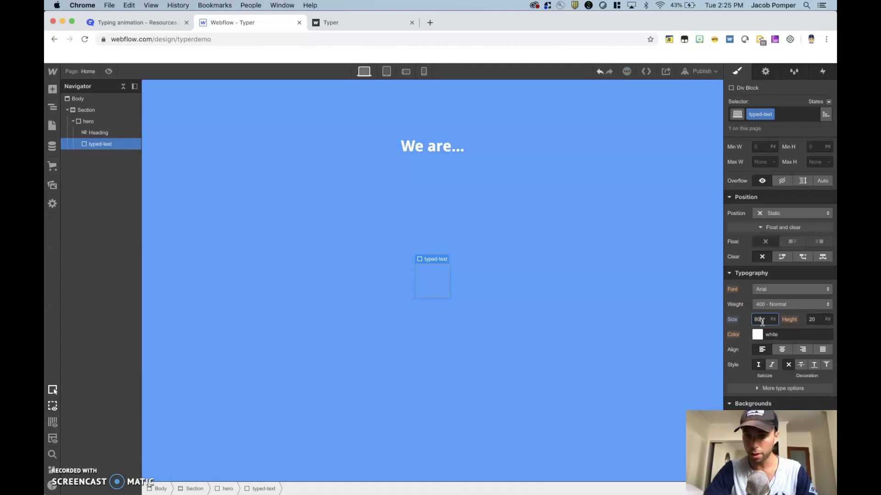
text(80)
Step: Change the typed-text div's font to Droid Sans and its weight to 700 - Bold
click(782, 290)
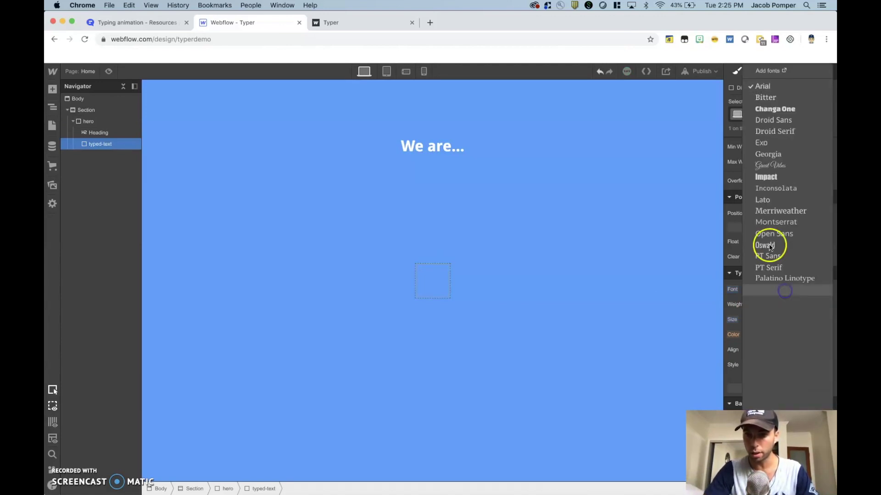
click(783, 120)
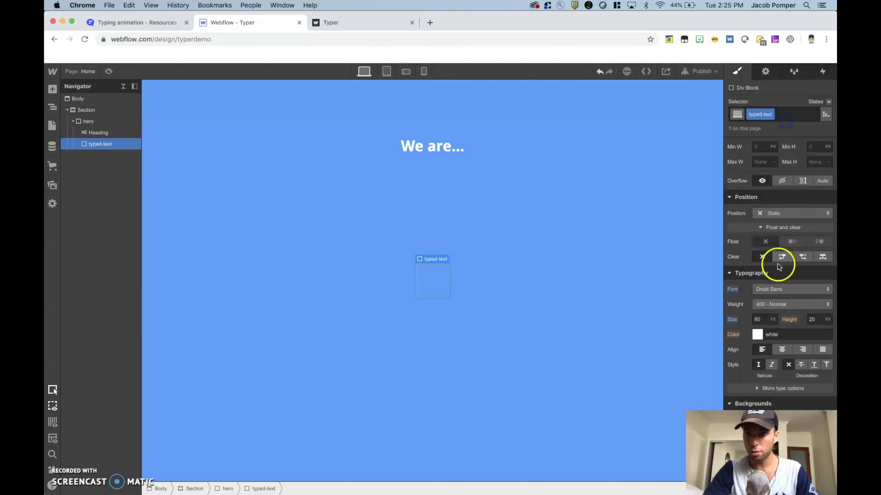
click(777, 305)
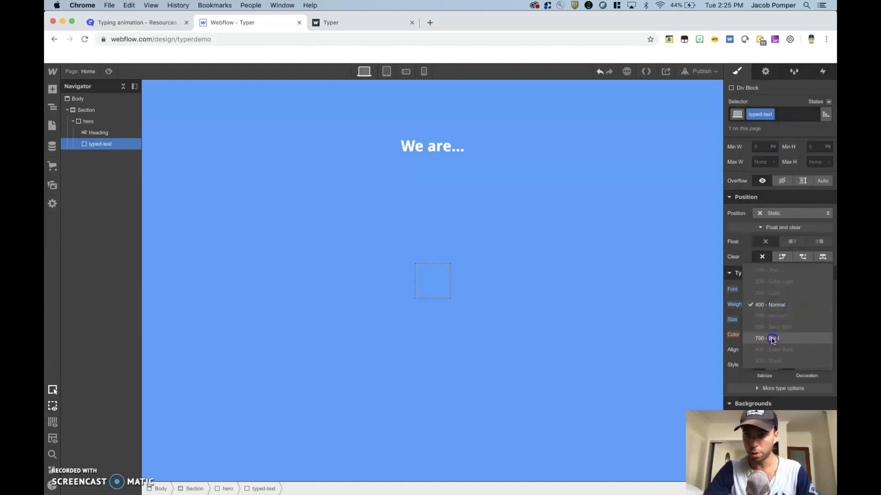
click(772, 338)
Step: Republish the site to typerdemo.webflow.io and reload the live page to check the restyled typing text
click(699, 71)
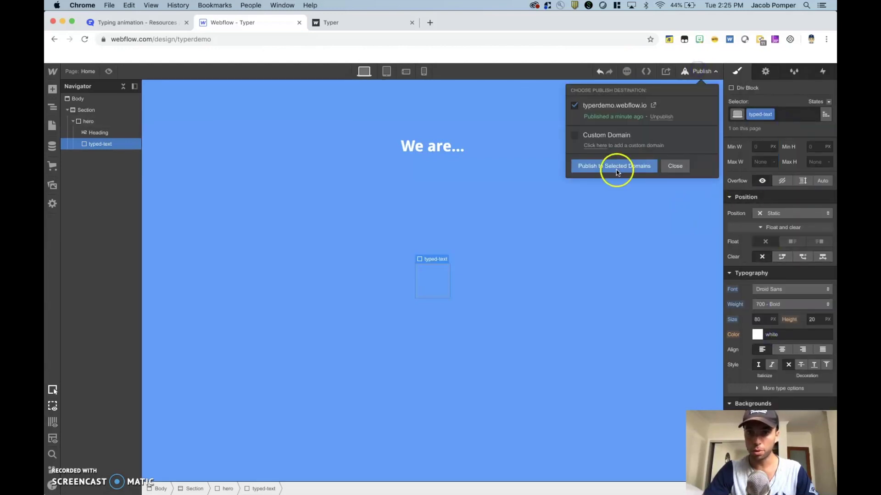
click(616, 169)
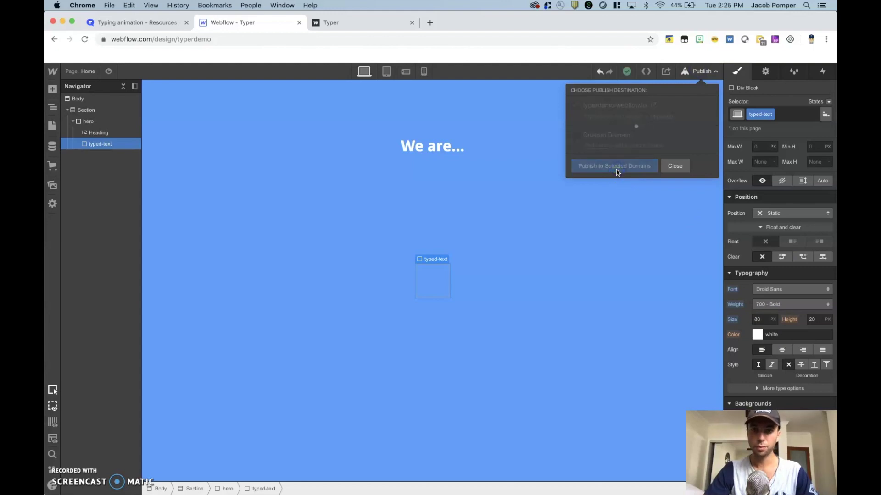
click(349, 22)
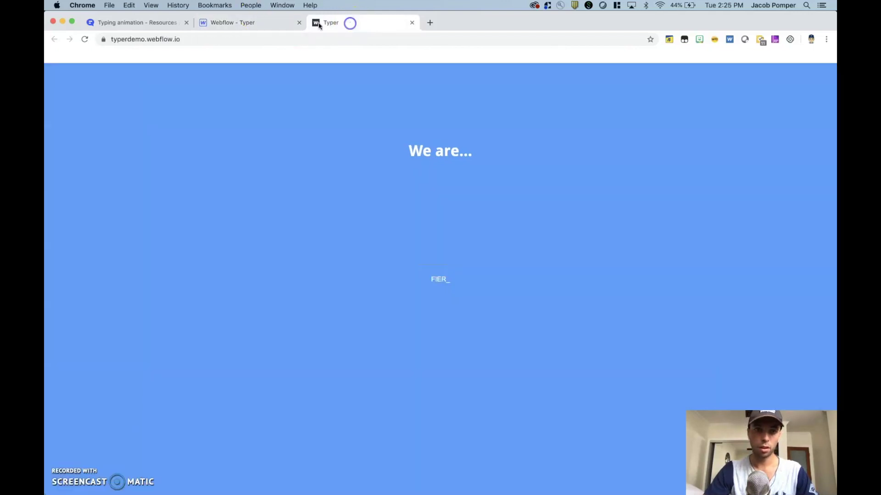
click(88, 40)
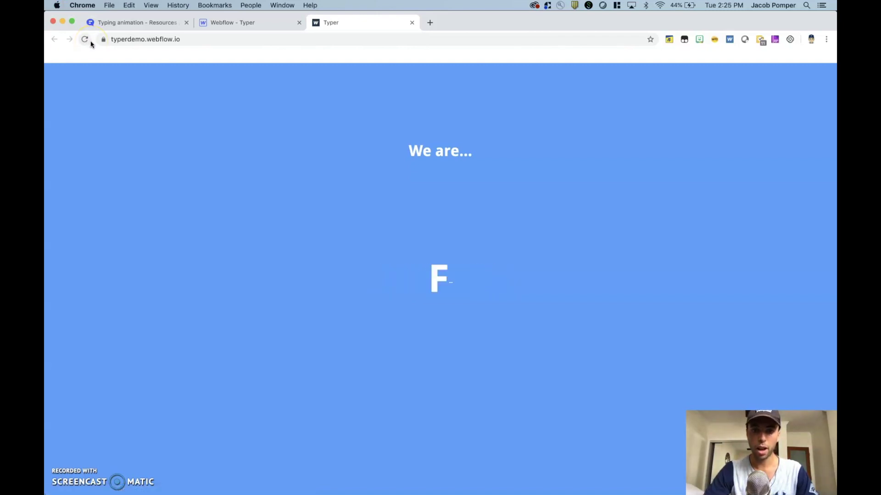
click(122, 59)
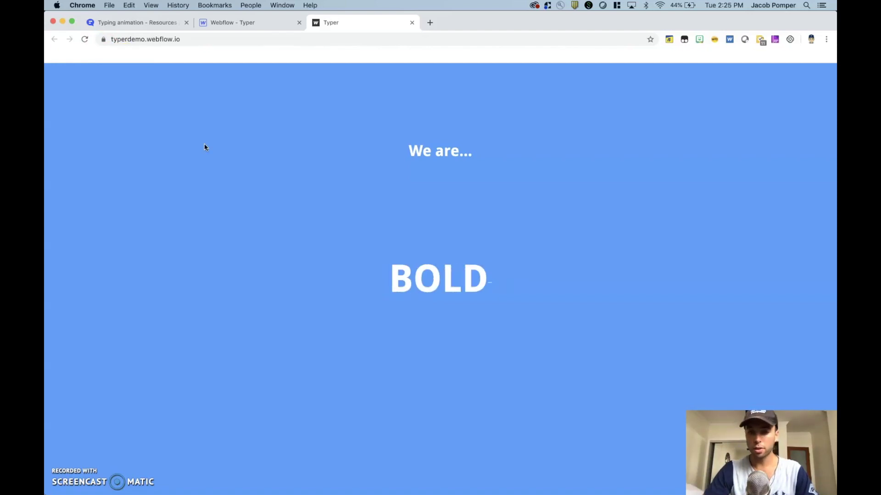